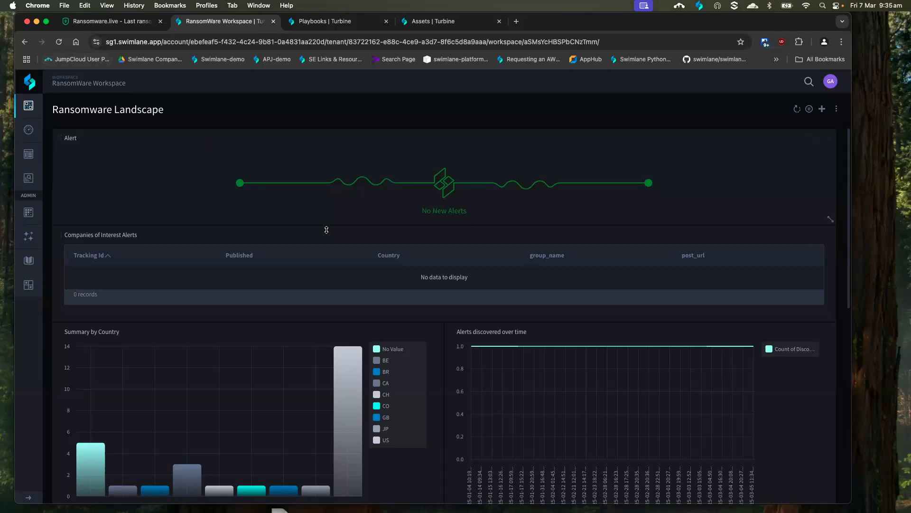
Examine the Ransomware Landscape dashboard's charts for country summary, alerts over time, groups involved and industry summary
scroll(425, 199, "down", 4)
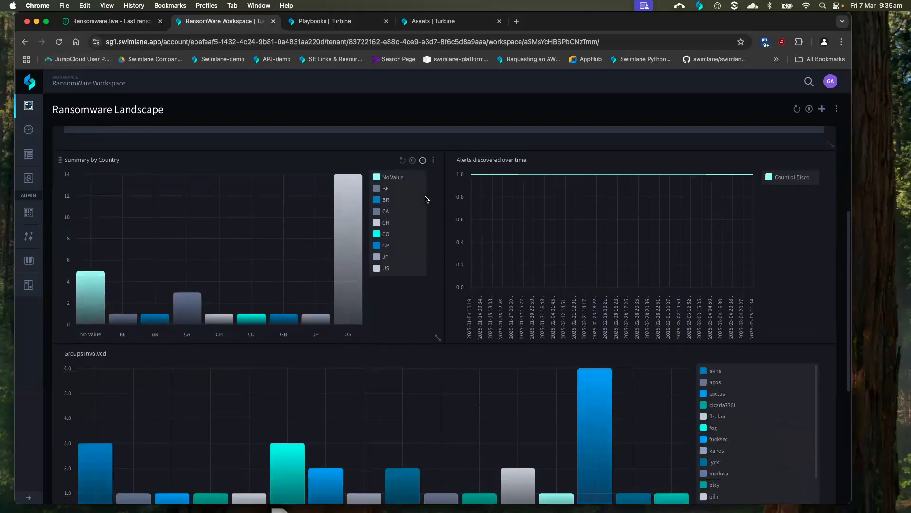
scroll(253, 275, "up", 1)
mouse_move(102, 340)
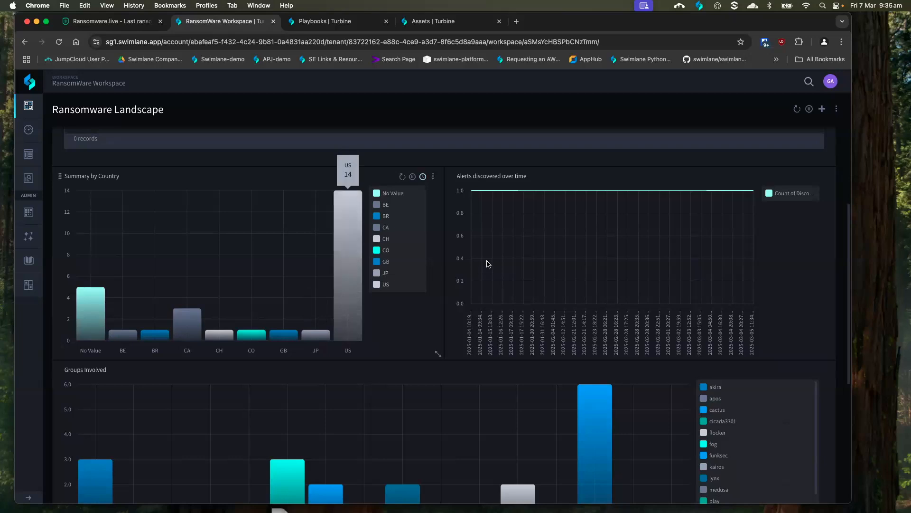
scroll(379, 246, "down", 3)
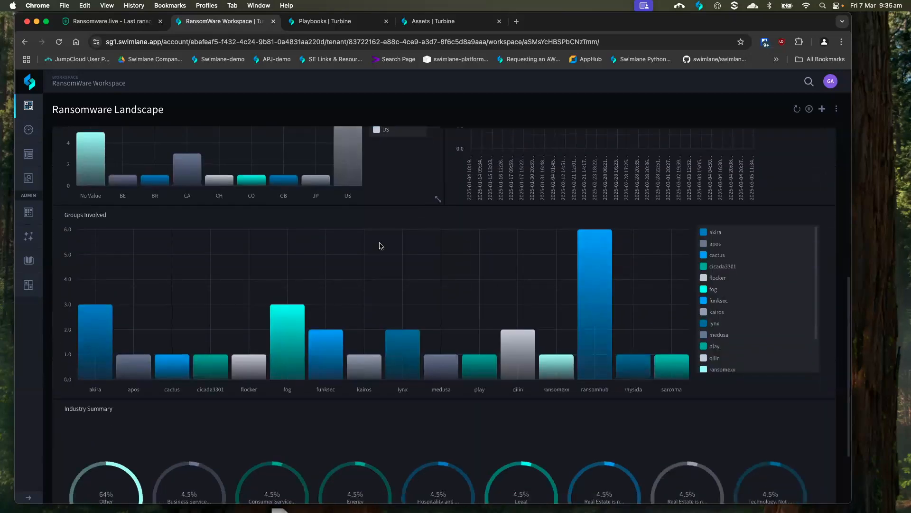
scroll(379, 246, "down", 1)
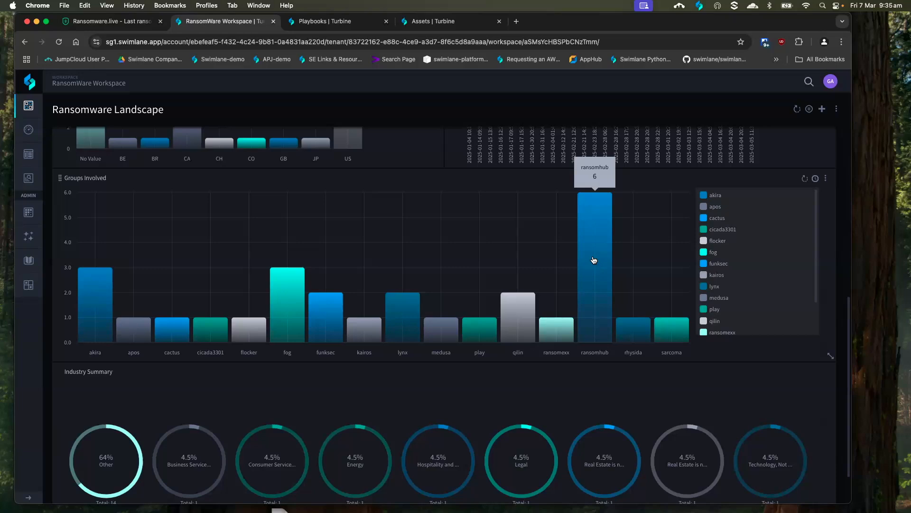
scroll(593, 257, "down", 3)
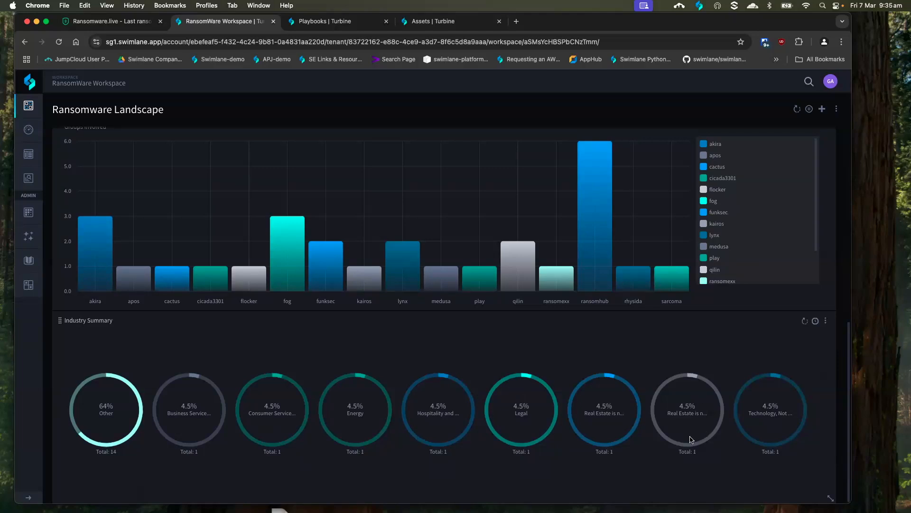
scroll(592, 379, "up", 3)
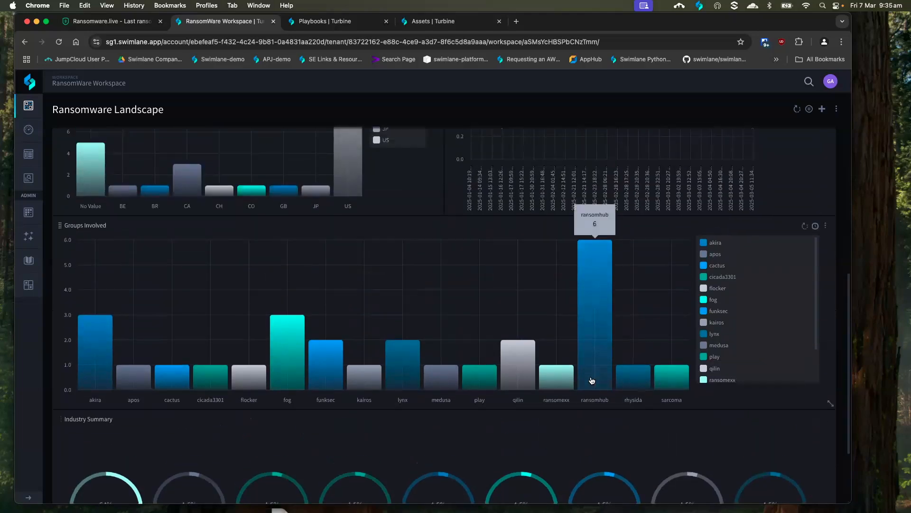
scroll(592, 379, "up", 2)
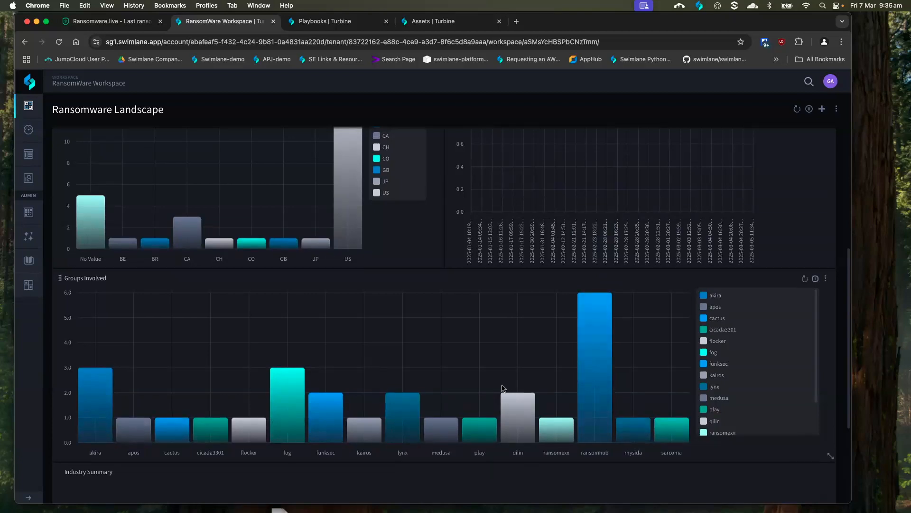
scroll(503, 389, "up", 6)
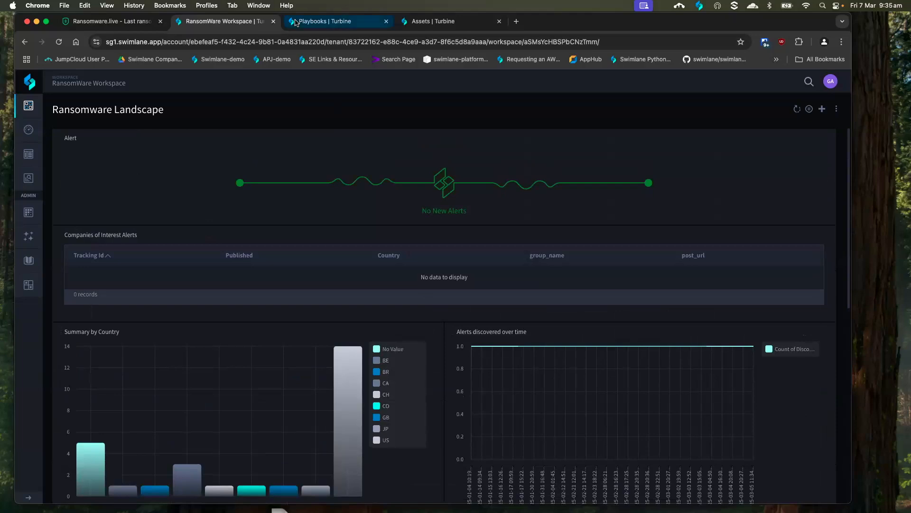
In the Assets list, inspect the inputs of the ransomare-regions asset and those of the Ransomware-scan-companies asset
left_click(435, 25)
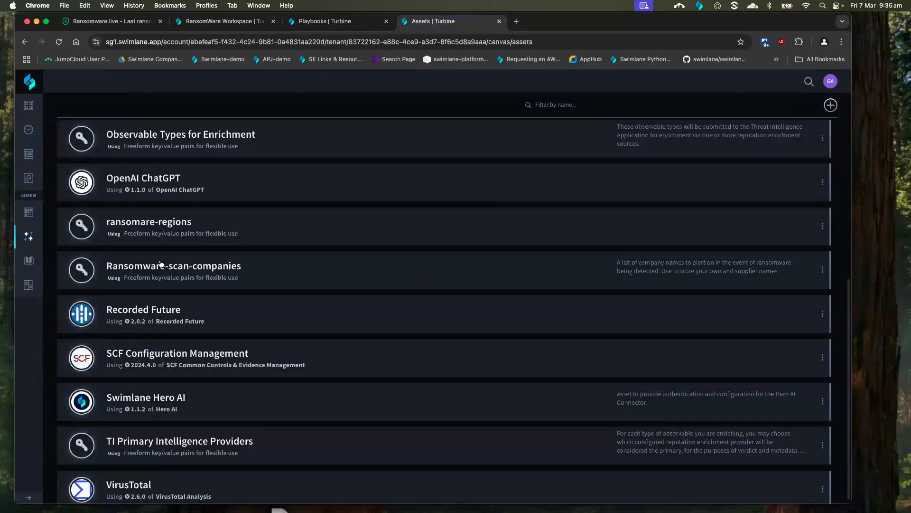
left_click(157, 219)
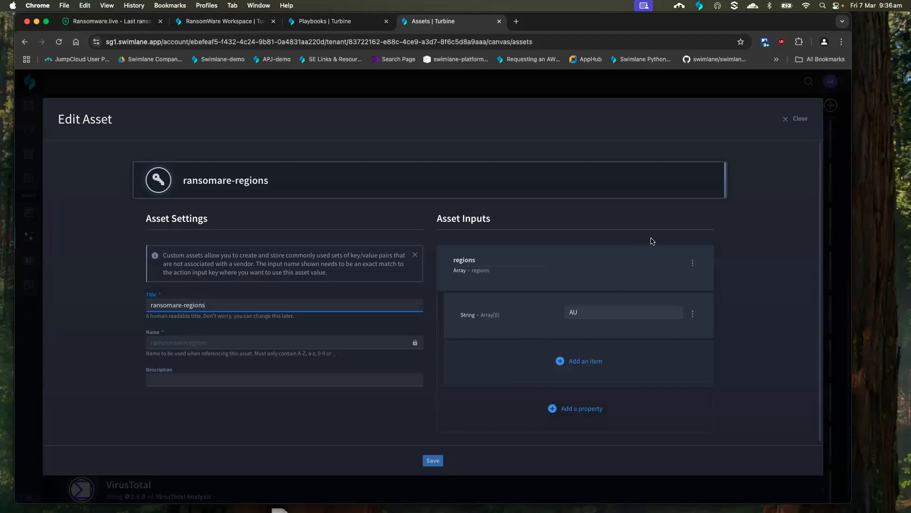
left_click(786, 120)
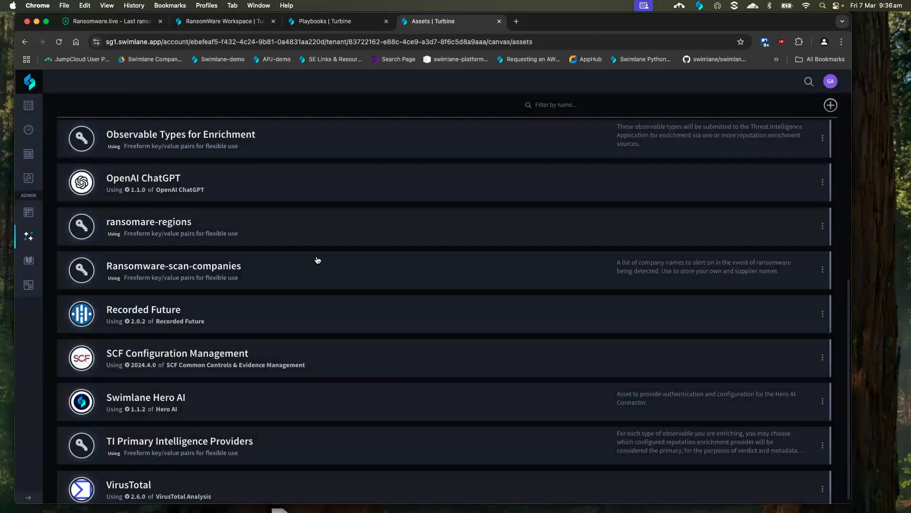
left_click(210, 266)
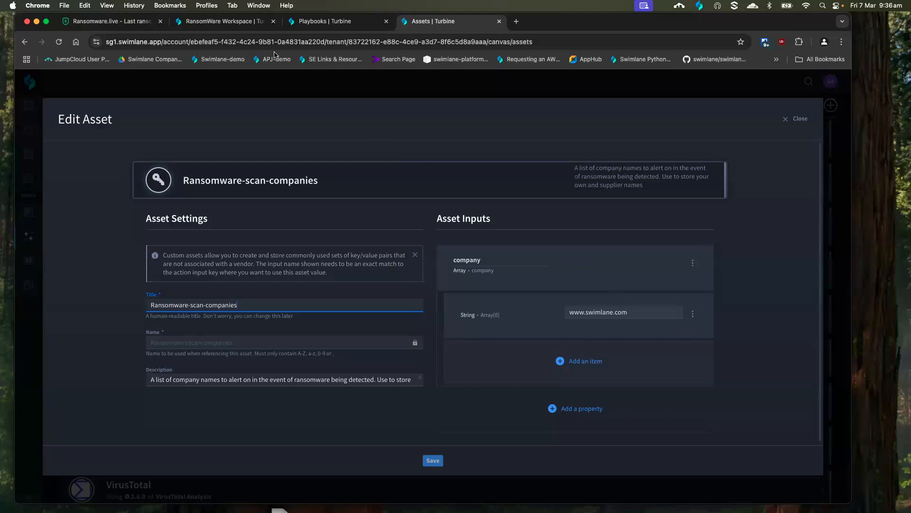
Return to the RansomWare Workspace and open the event record behind the Energy slice of the Industry Summary
left_click(222, 24)
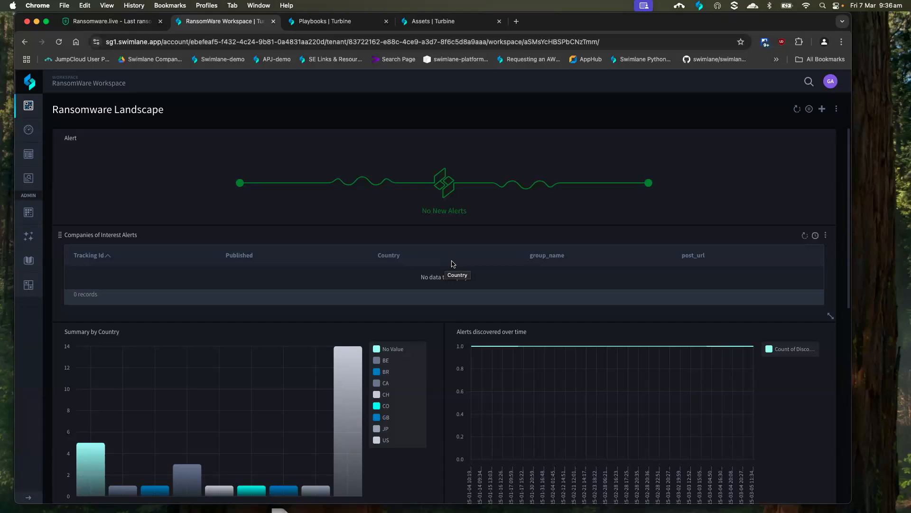
scroll(443, 237, "down", 2)
scroll(442, 215, "down", 10)
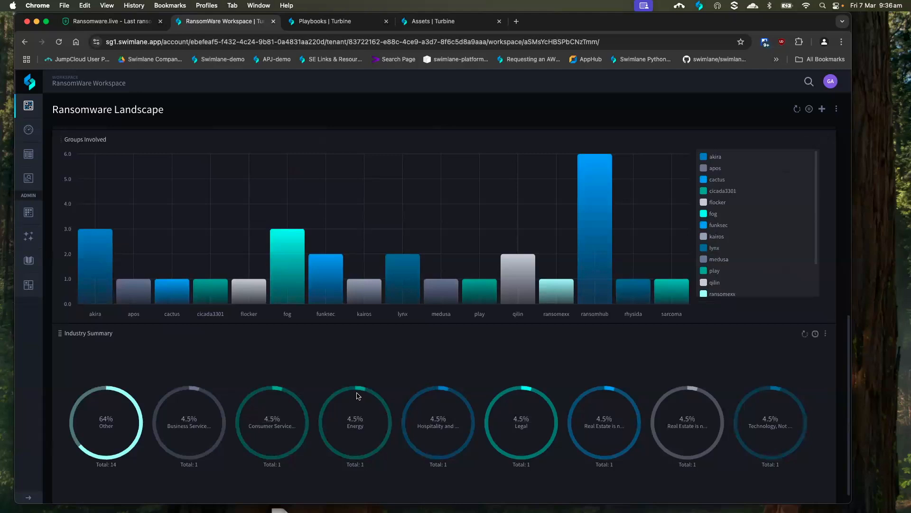
left_click(360, 392)
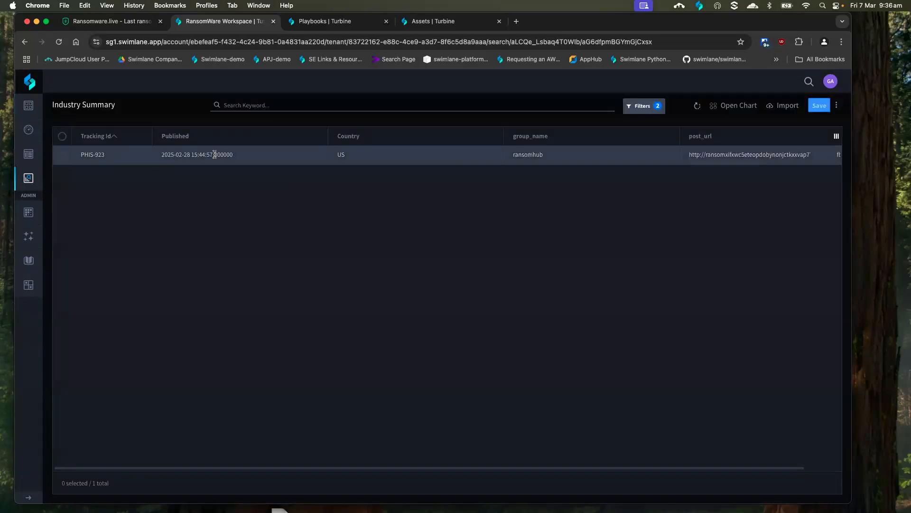
left_click(214, 154)
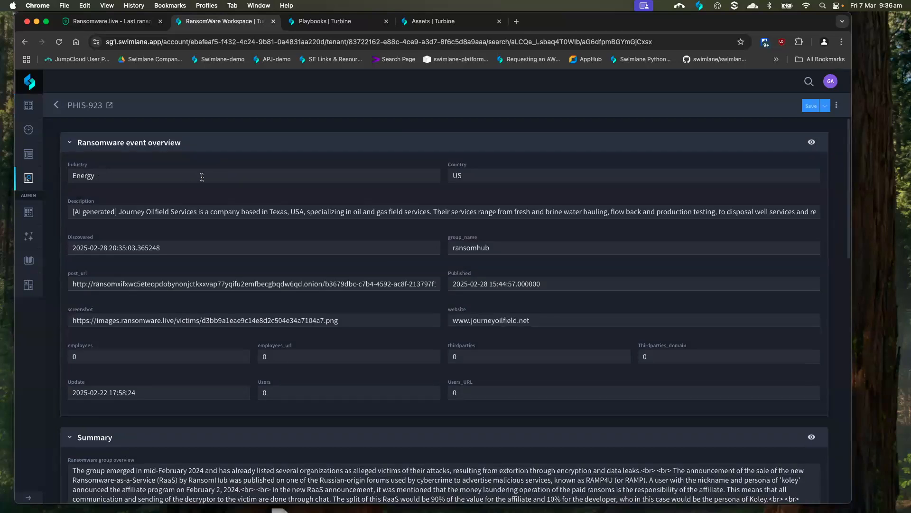
Examine the Energy event record's overview fields, ransomware group summary and leak-site screenshot
scroll(202, 177, "down", 3)
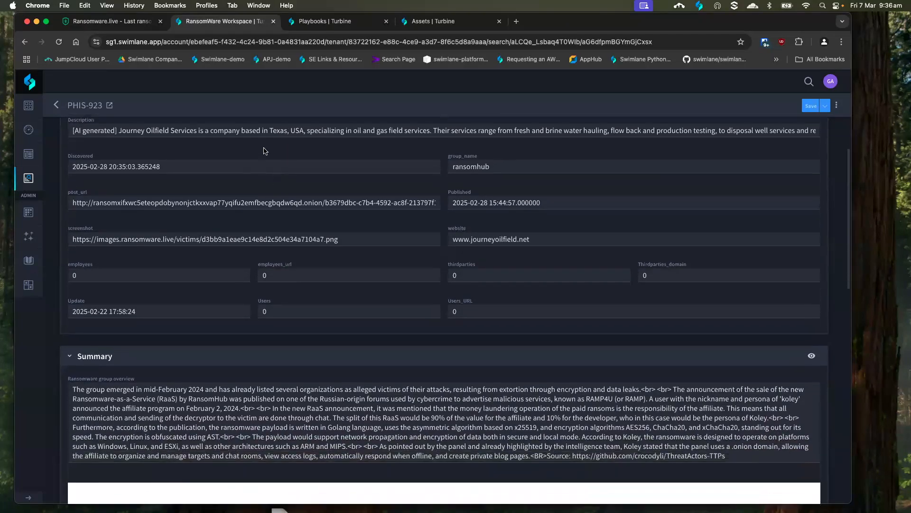
scroll(532, 157, "down", 1)
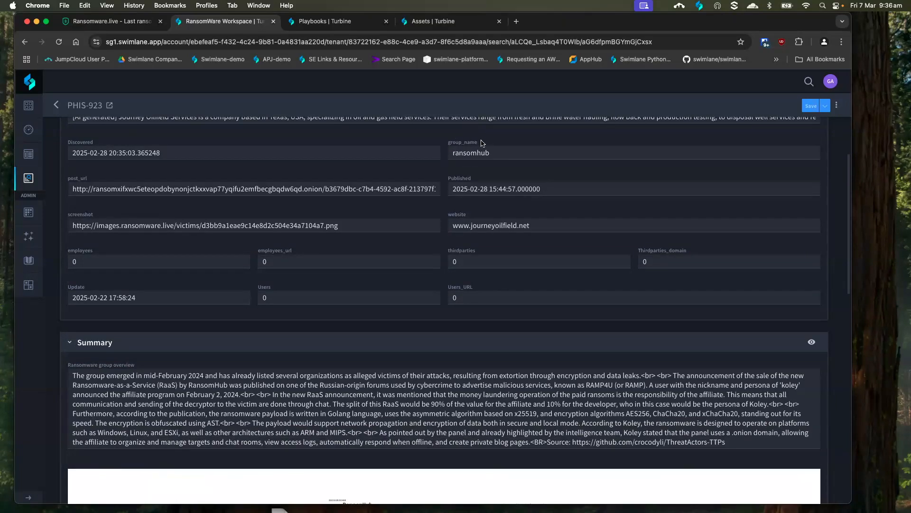
scroll(480, 177, "down", 1)
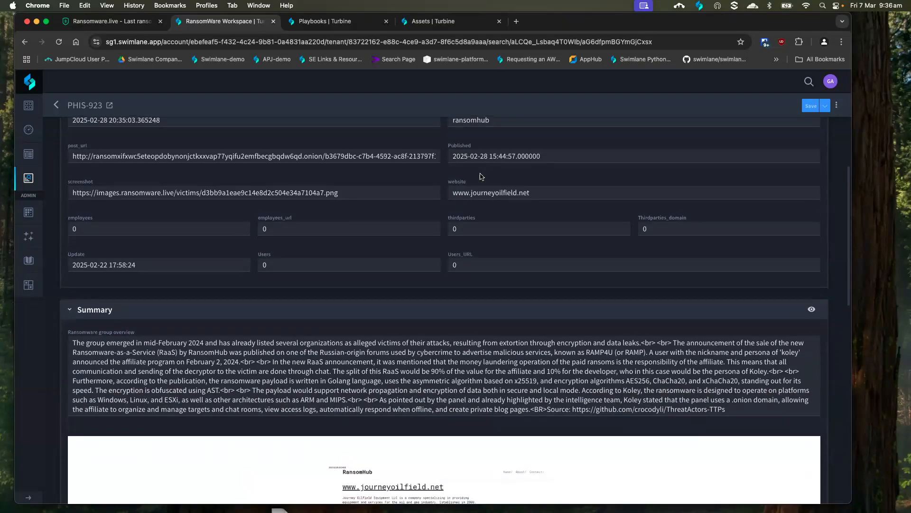
scroll(481, 176, "down", 3)
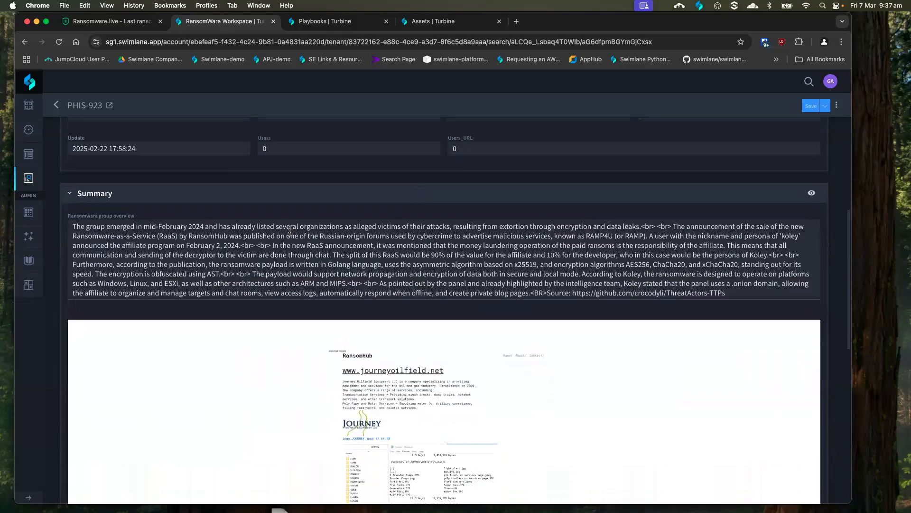
scroll(504, 279, "down", 4)
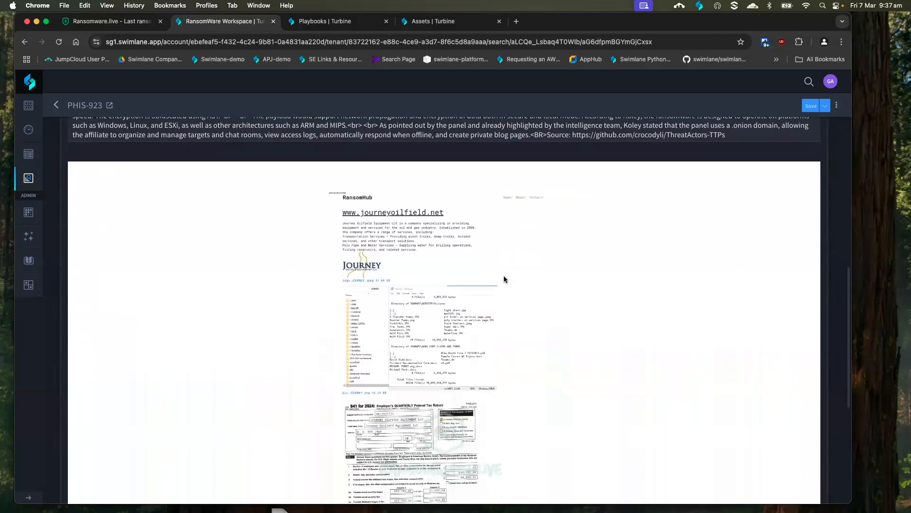
scroll(517, 273, "down", 4)
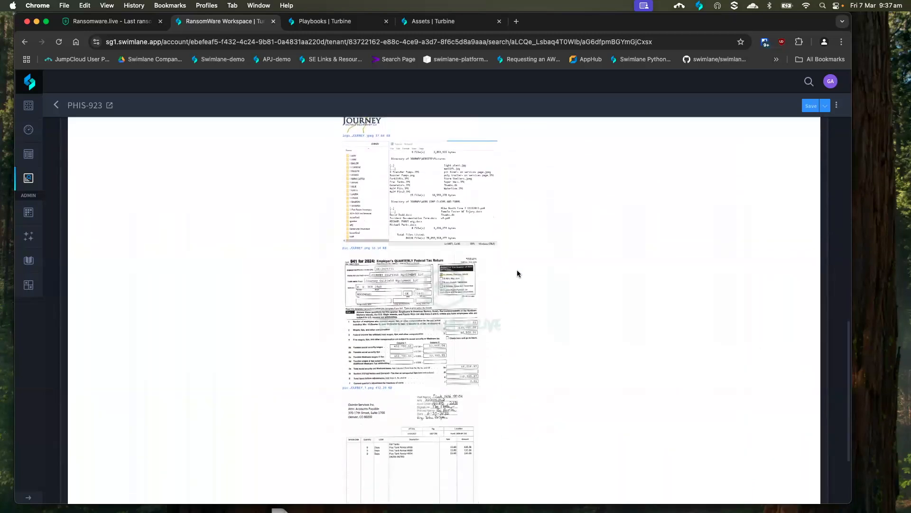
scroll(517, 269, "down", 4)
scroll(478, 270, "up", 5)
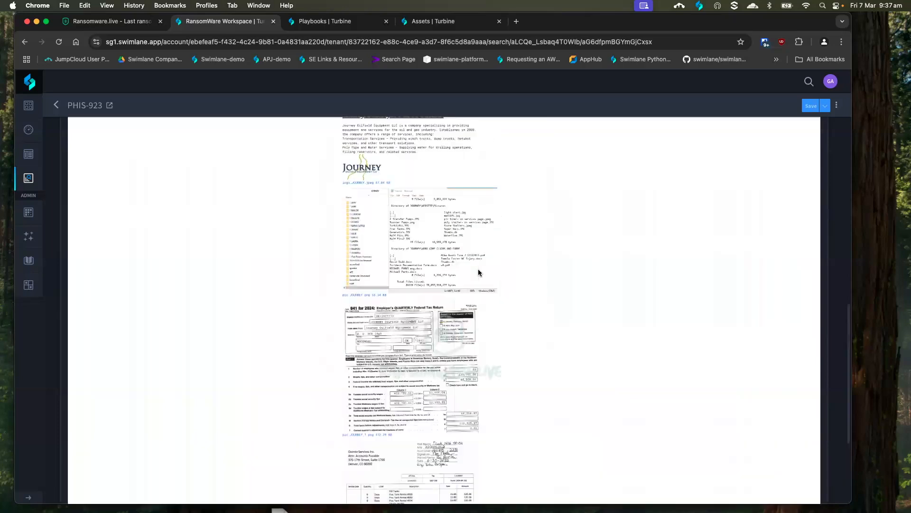
scroll(478, 272, "up", 12)
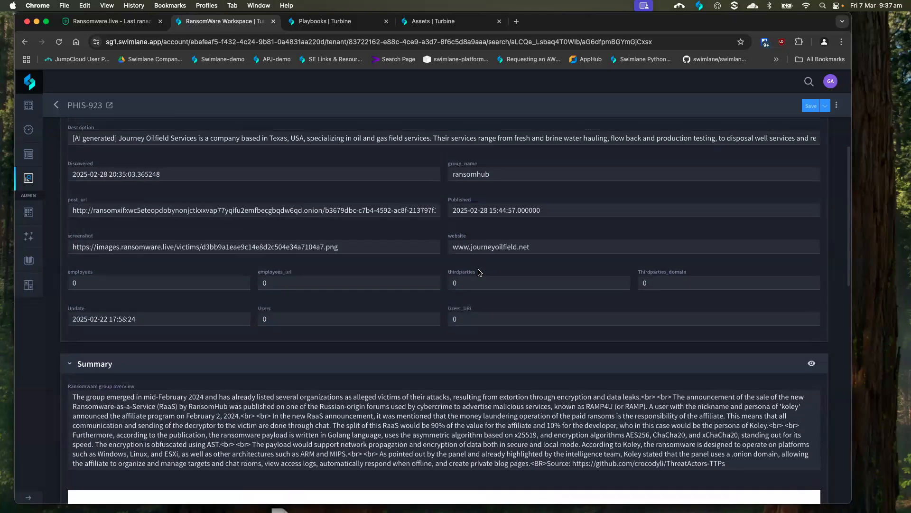
scroll(479, 272, "up", 2)
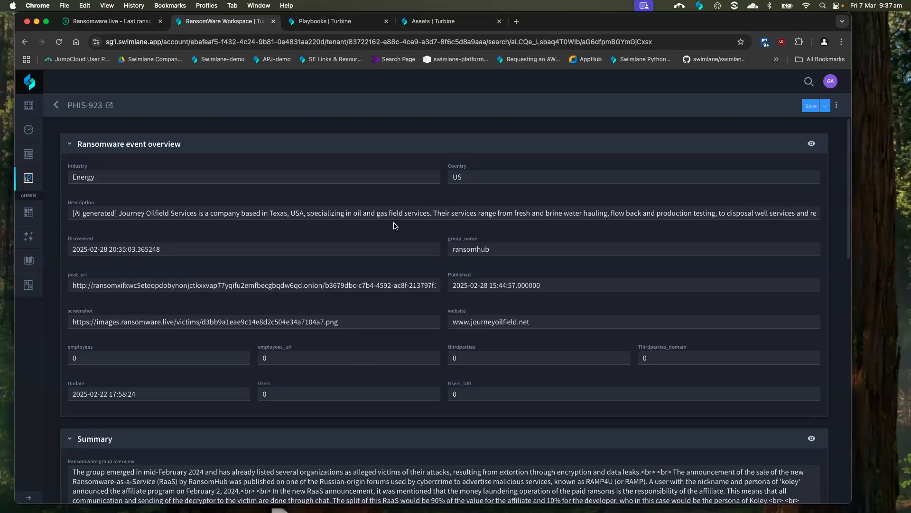
Leave the event record and reopen the Ransomware Landscape dashboard
mouse_move(75, 104)
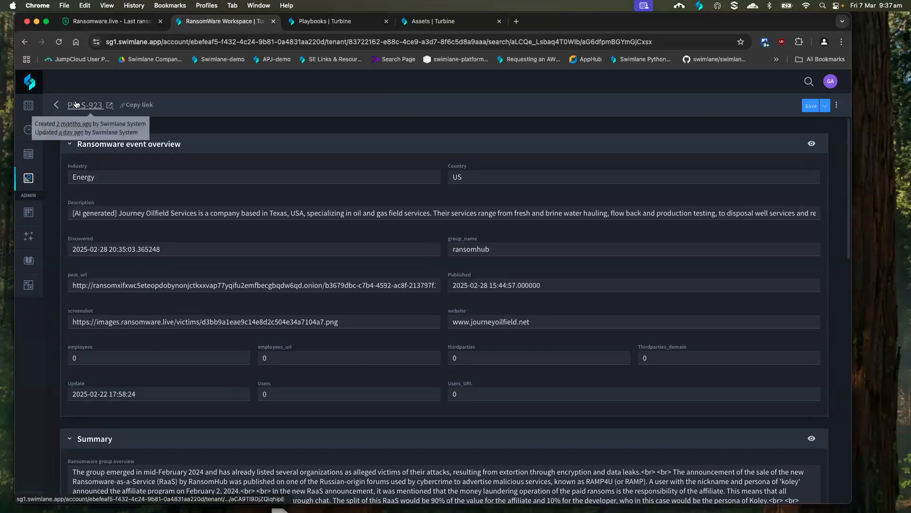
left_click(55, 102)
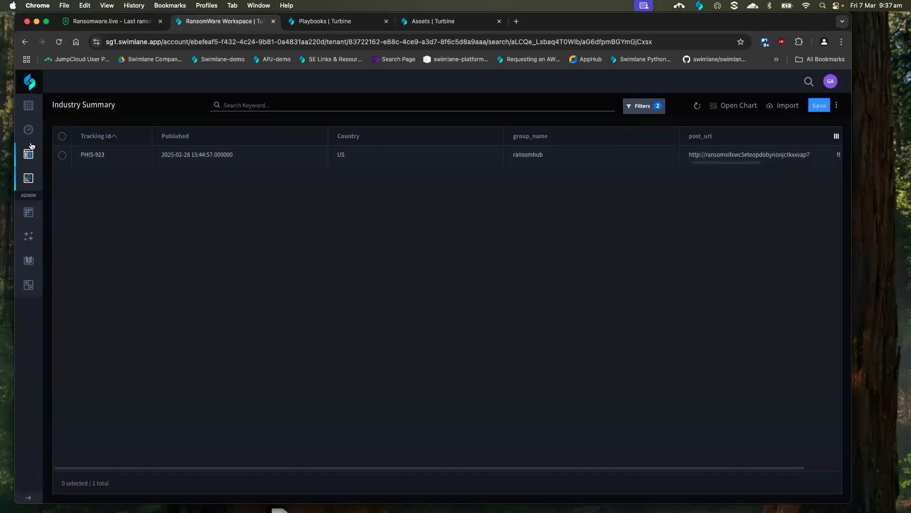
mouse_move(28, 129)
left_click(75, 155)
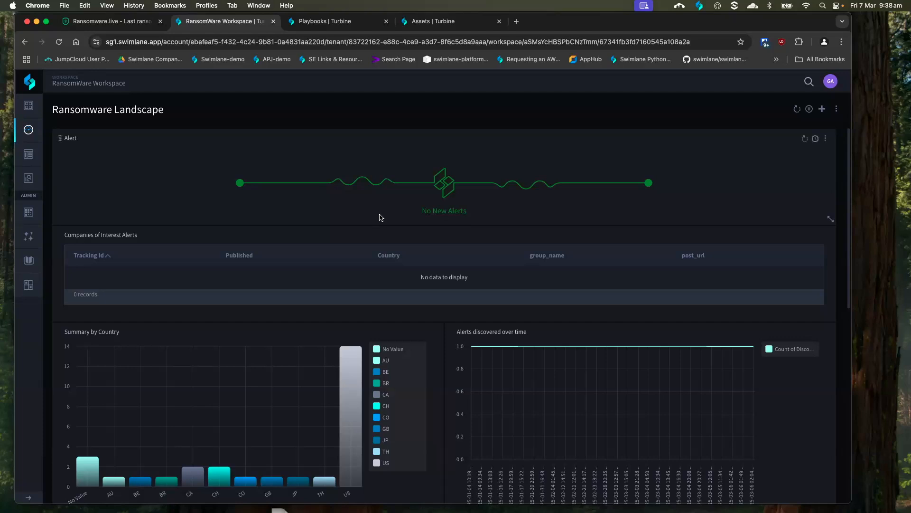
Review the ransomware-summary-v1.1 playbook flow from its schedule trigger through the actions inside the results loop
left_click(340, 22)
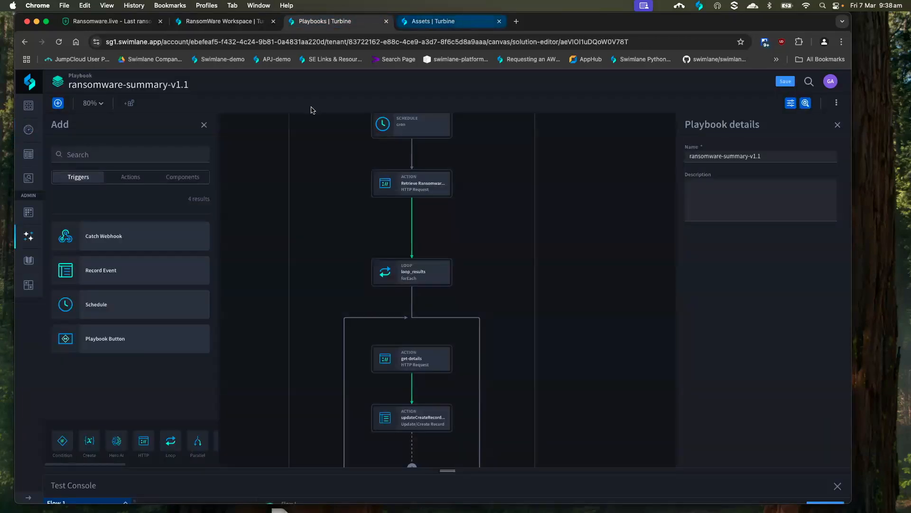
left_click_drag(261, 239, 286, 266)
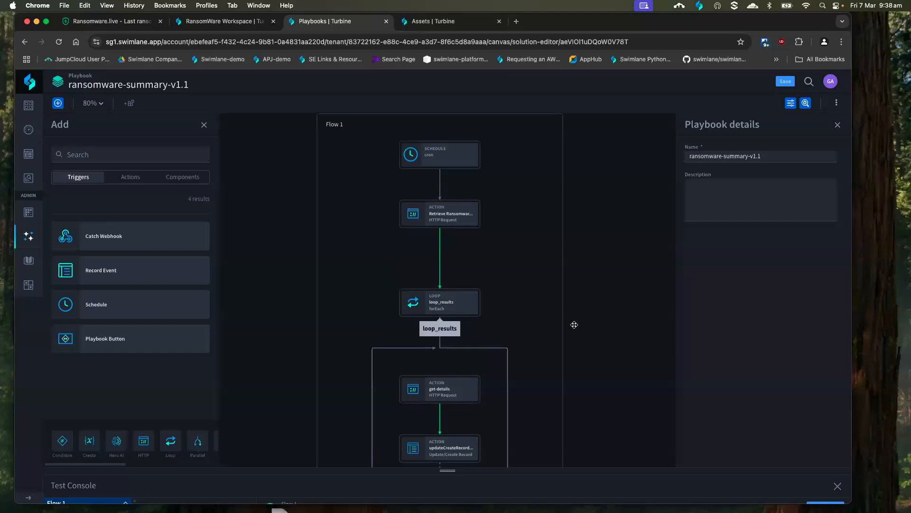
left_click_drag(609, 373, 594, 232)
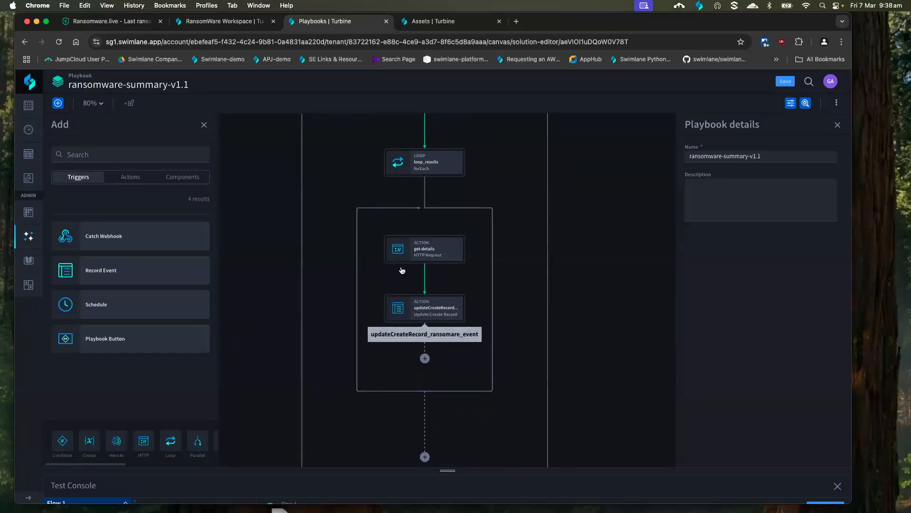
scroll(620, 318, "up", 2)
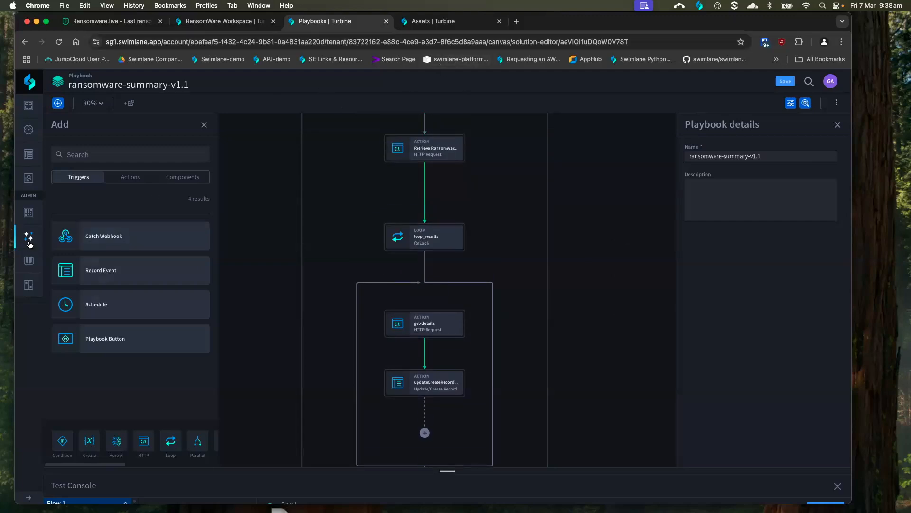
Open the ransomware-check-company-list playbook from the Playbooks list
mouse_move(35, 244)
left_click(69, 263)
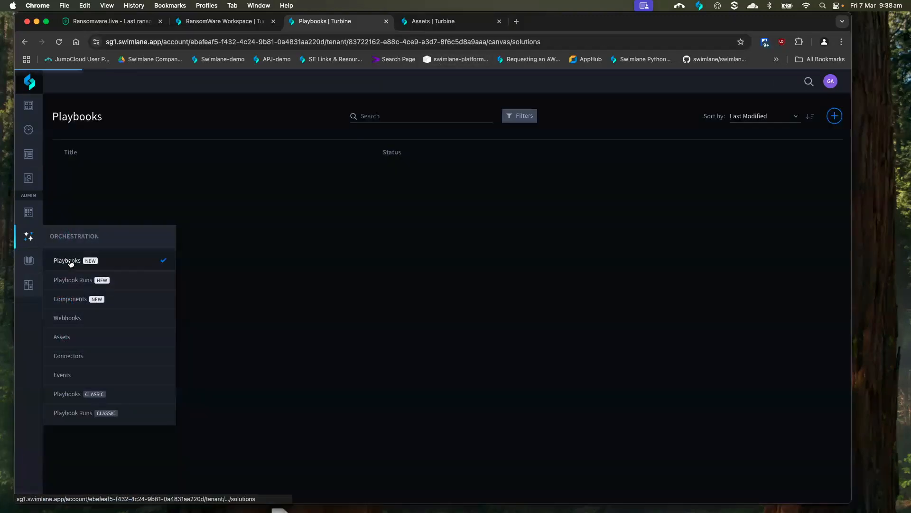
scroll(233, 278, "down", 2)
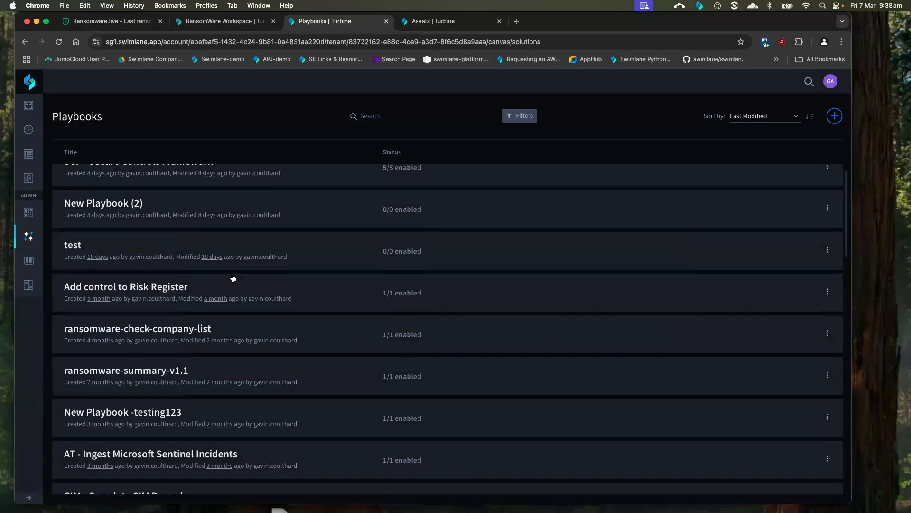
left_click(153, 311)
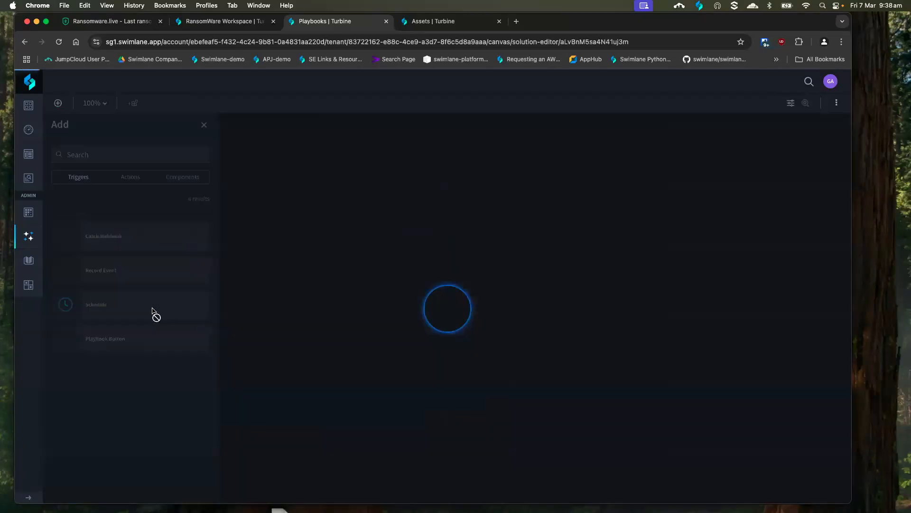
Review the ransomware-check-company-list flow from its schedule trigger through the loop_companies actions and match exist condition to the tag alert to record action
left_click_drag(388, 372, 273, 217)
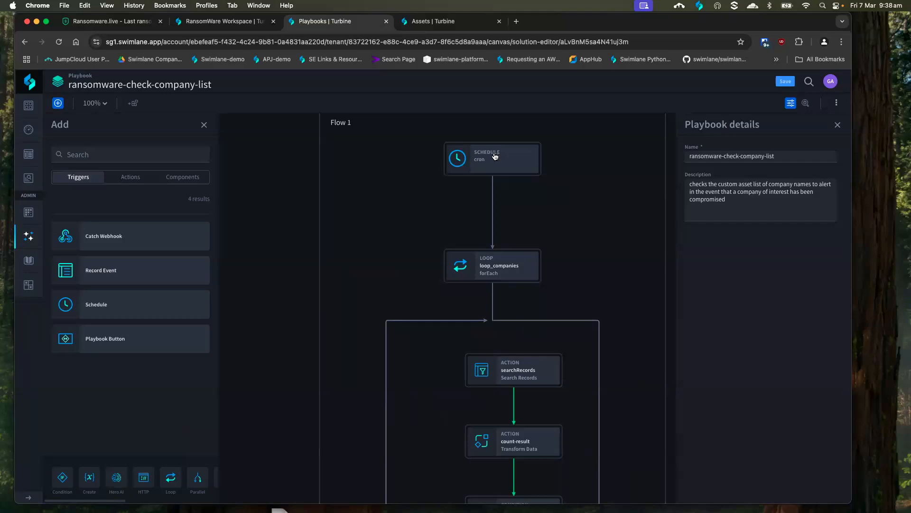
scroll(612, 274, "down", 1)
left_click(612, 274)
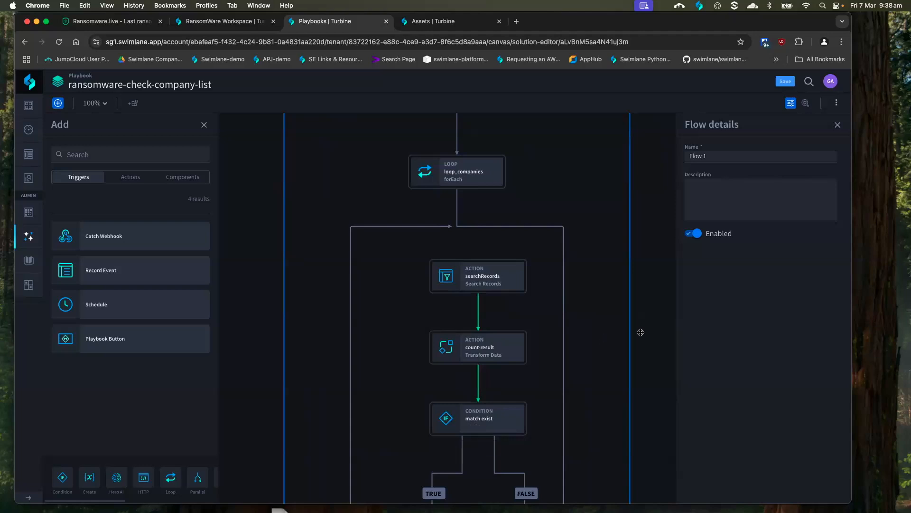
left_click(657, 368)
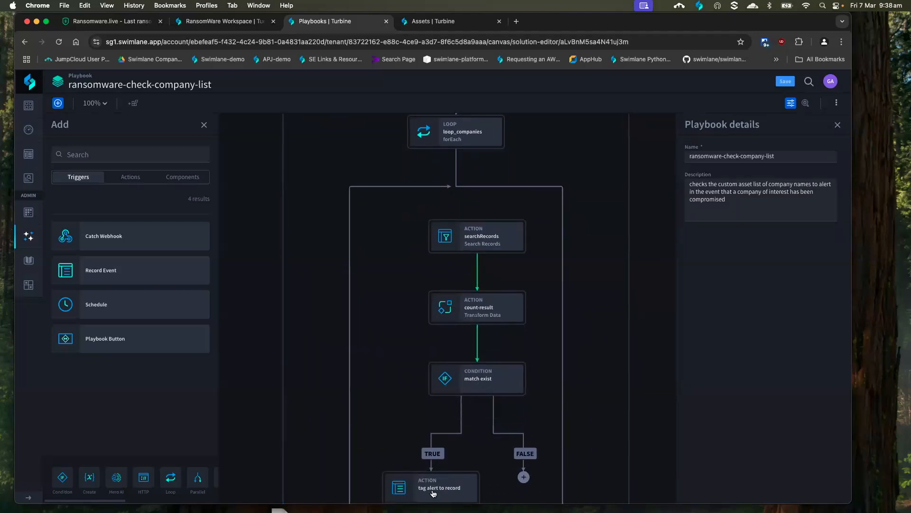
scroll(648, 400, "down", 3)
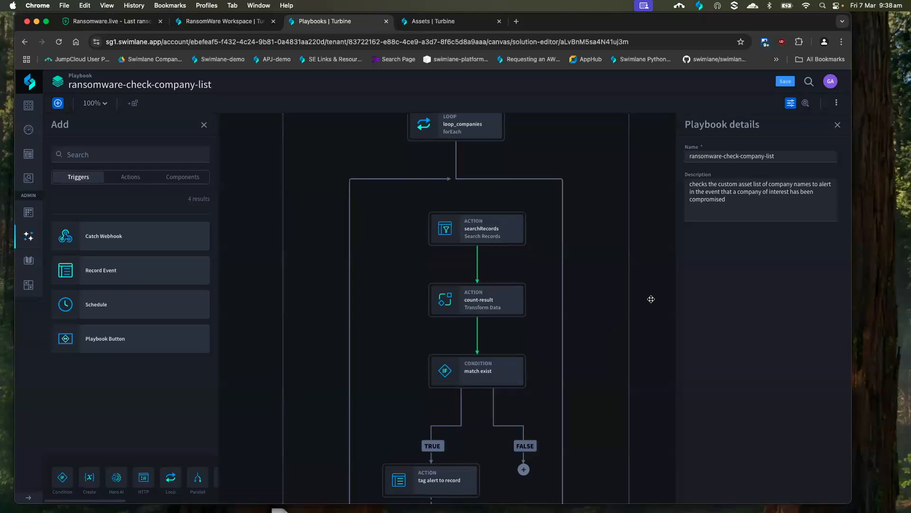
scroll(647, 399, "down", 2)
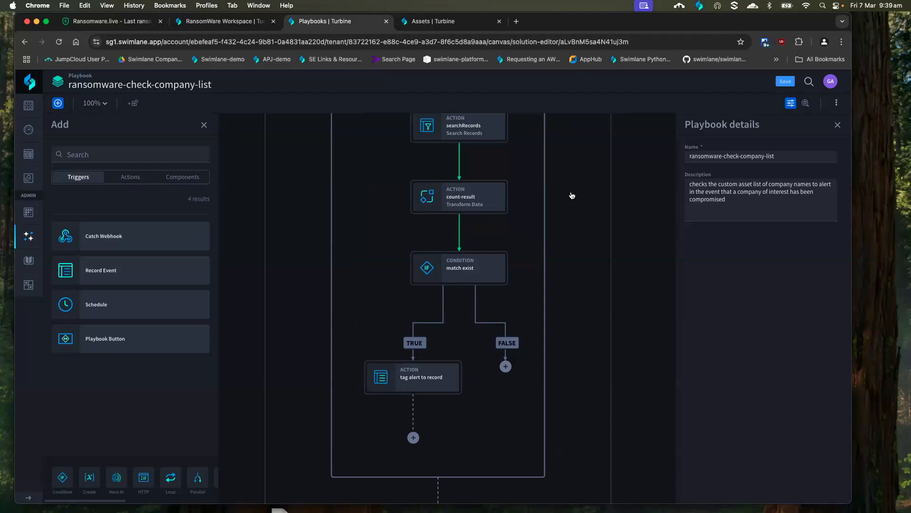
left_click_drag(598, 193, 598, 237)
left_click(598, 237)
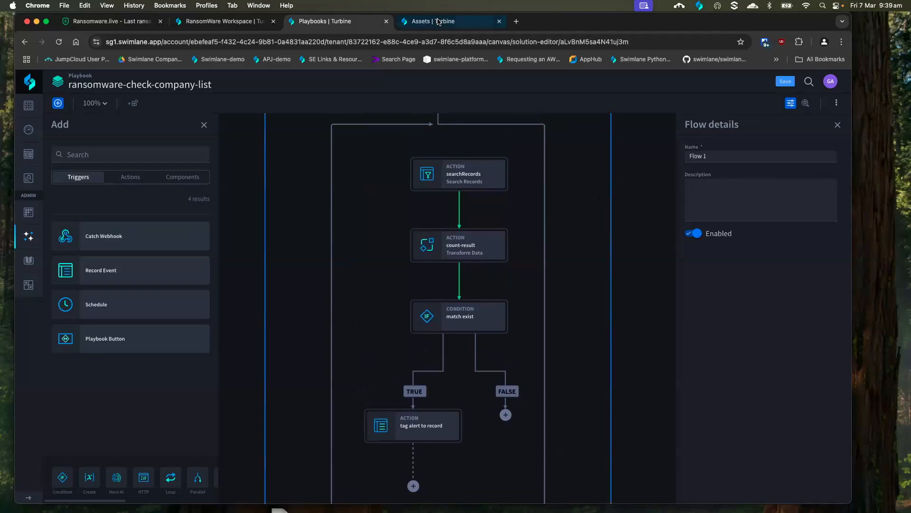
Return to the Ransomware Landscape dashboard and examine its Alert, Companies of Interest Alerts and summary chart widgets
left_click(434, 21)
left_click(331, 23)
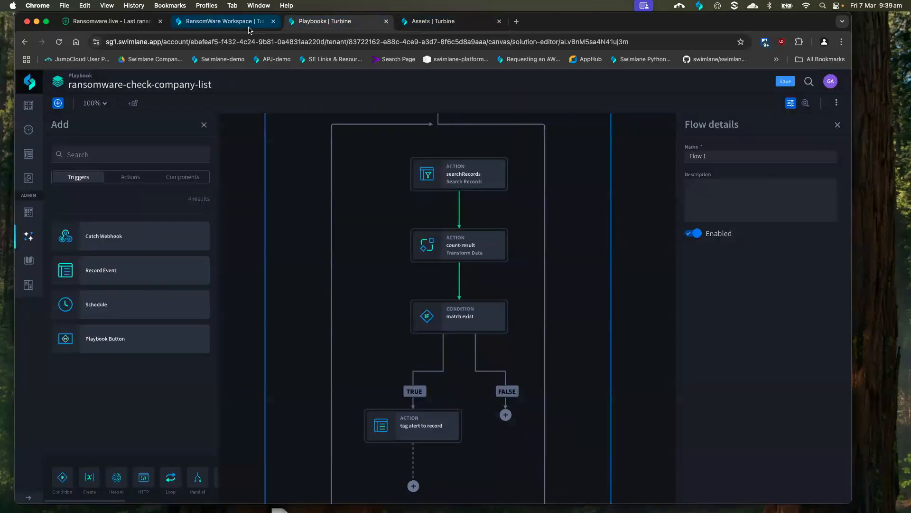
left_click(219, 23)
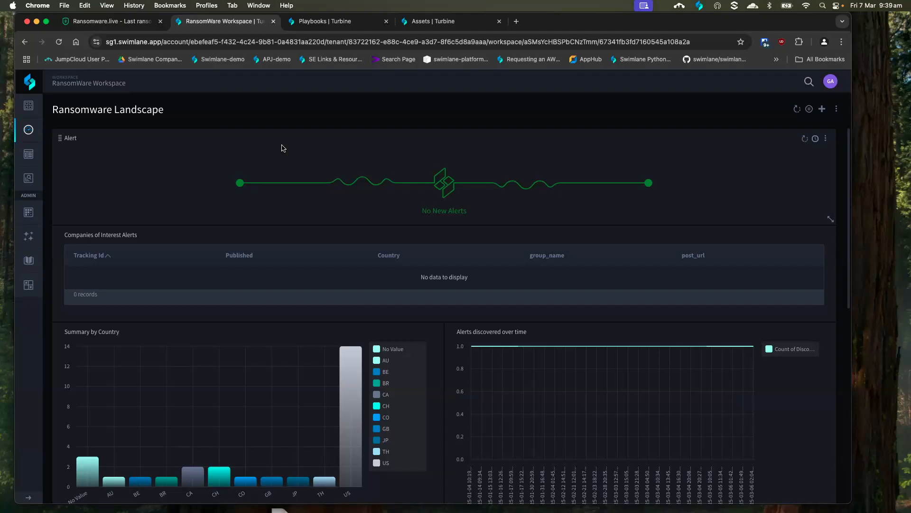
scroll(433, 205, "down", 1)
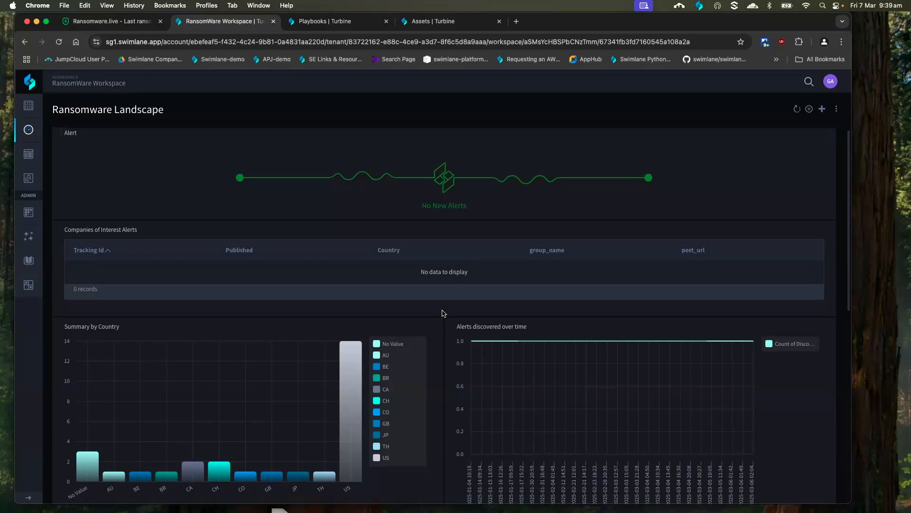